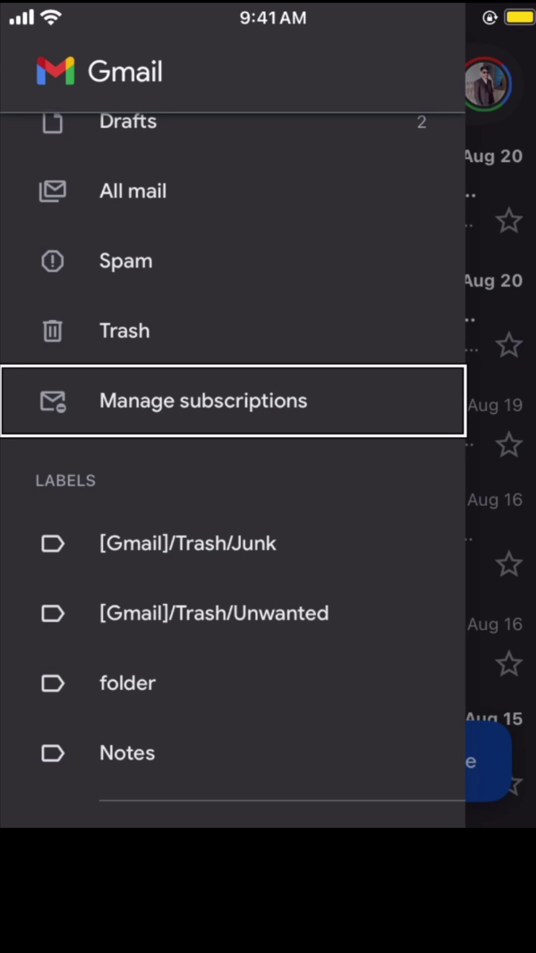
Open Manage subscriptions and move focus past the heading and delay notice to Netflix's unsubscribe icon
{"action": "key", "text": "space"}
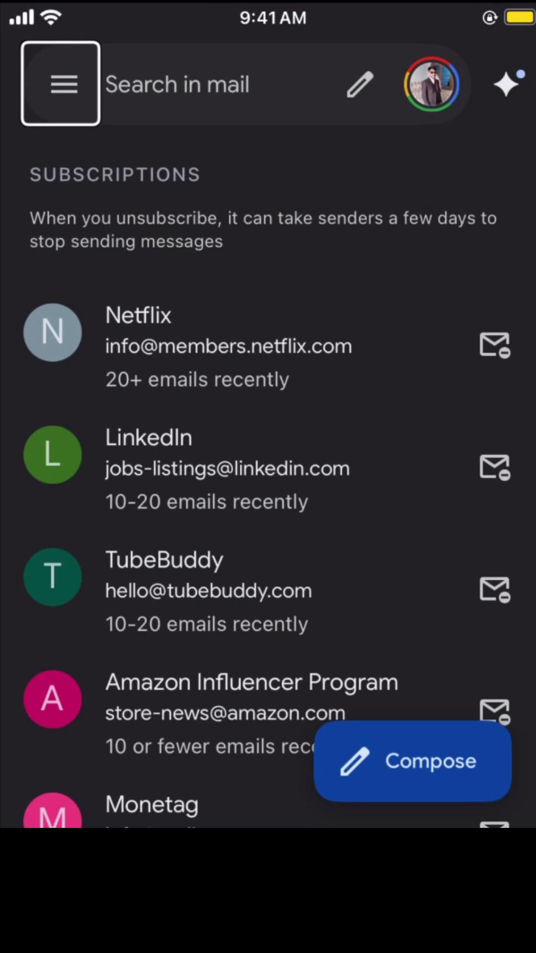
{"action": "key", "text": "Down"}
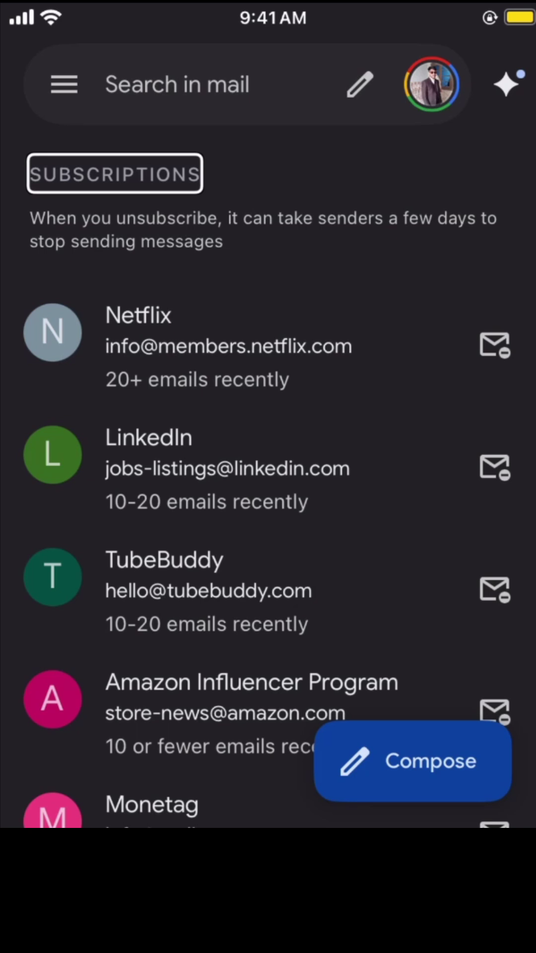
{"action": "key", "text": "Down"}
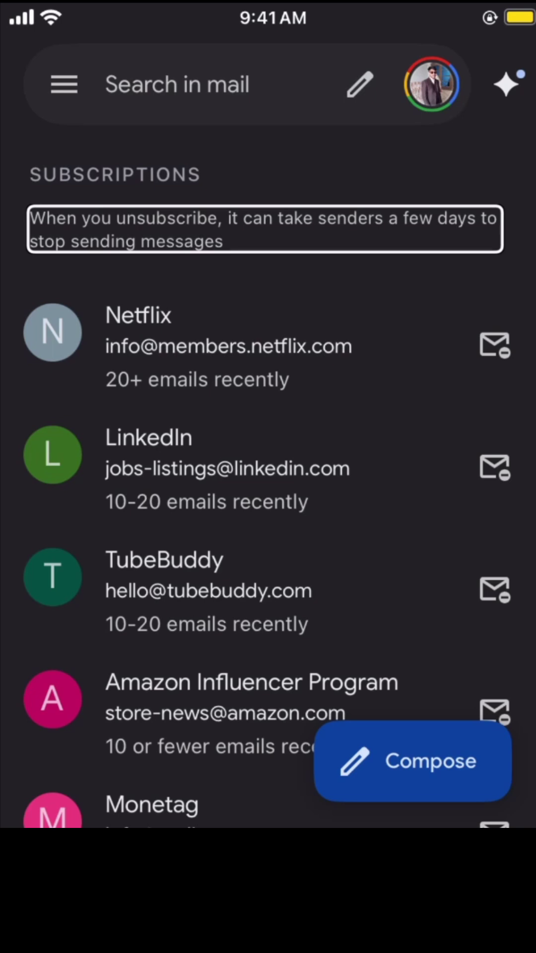
{"action": "key", "text": "Tab"}
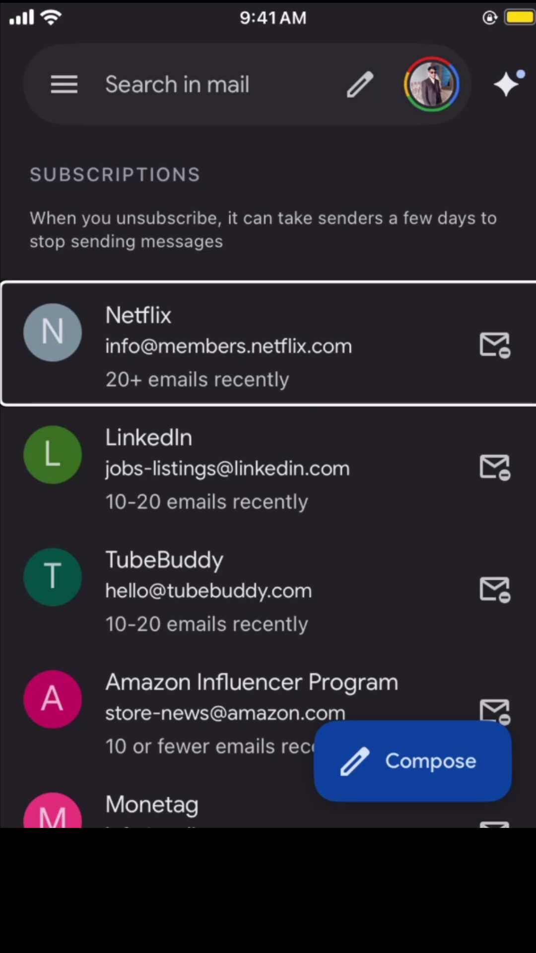
{"action": "key", "text": "Tab"}
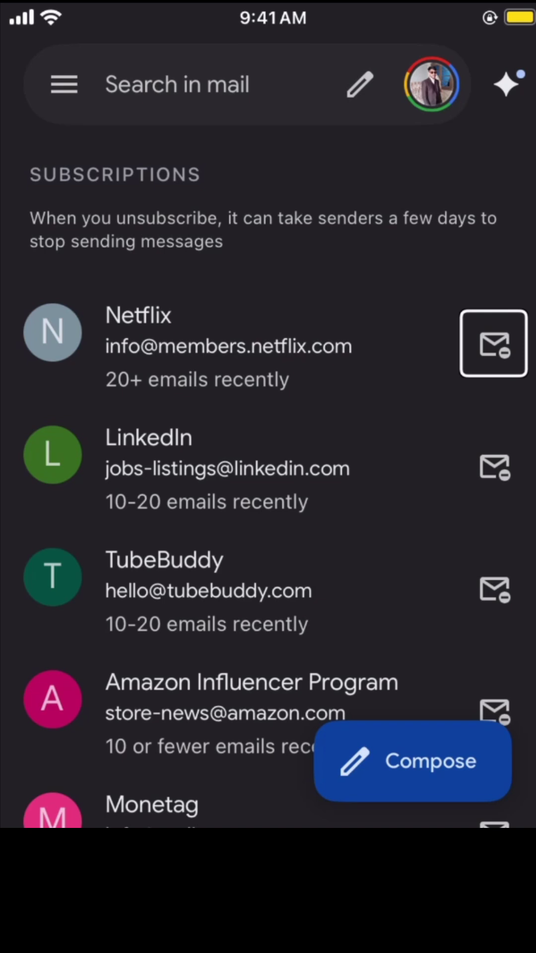
Start unsubscribing from Netflix and step through the confirmation dialog to its Unsubscribe button
{"action": "key", "text": "space"}
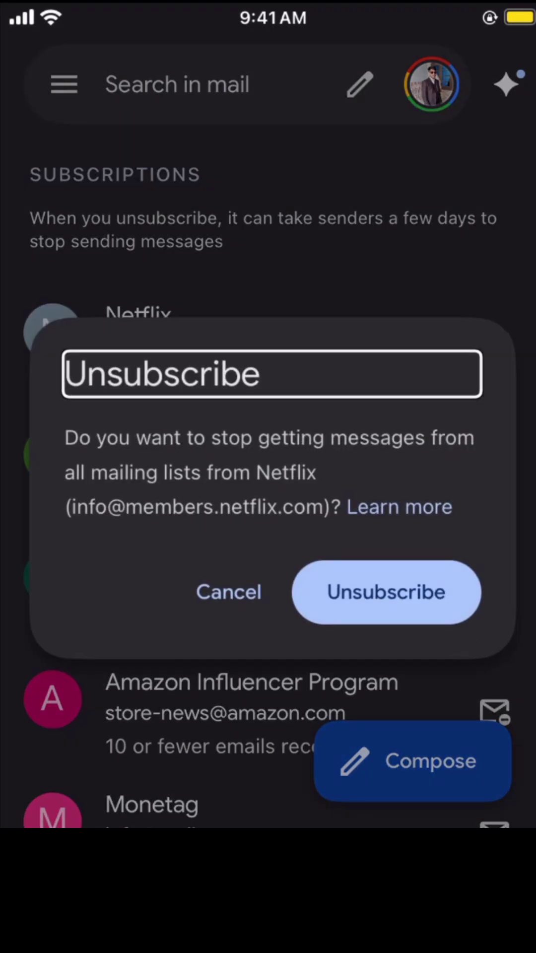
{"action": "key", "text": "Tab"}
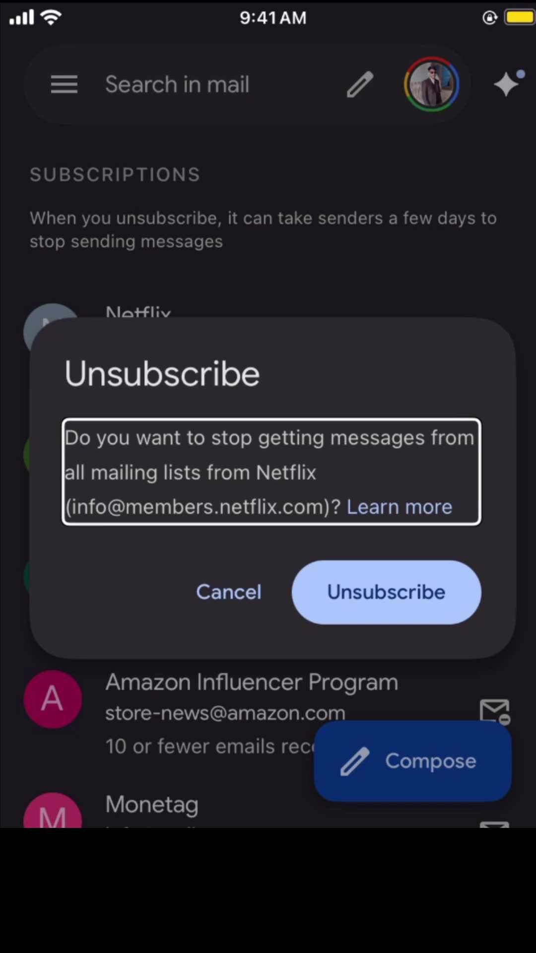
{"action": "key", "text": "Tab"}
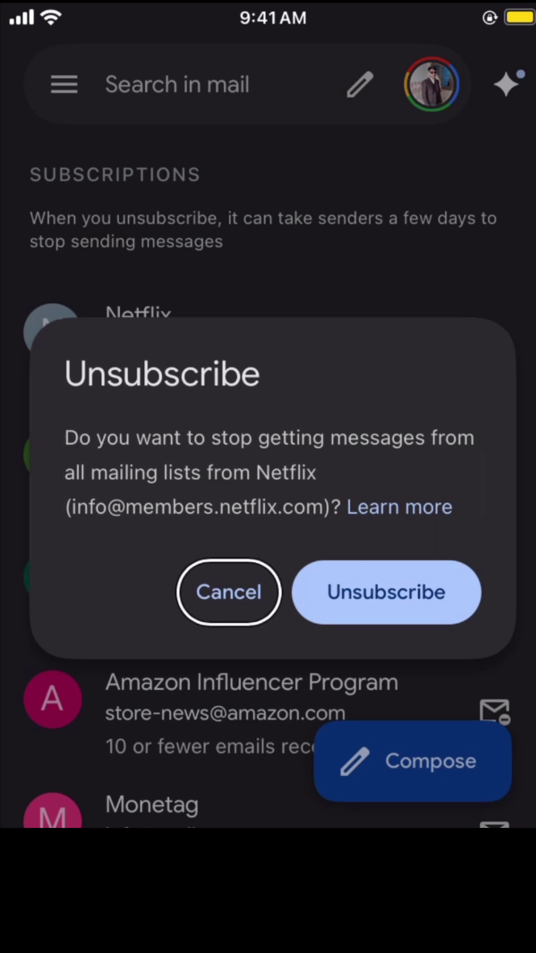
{"action": "key", "text": "Tab"}
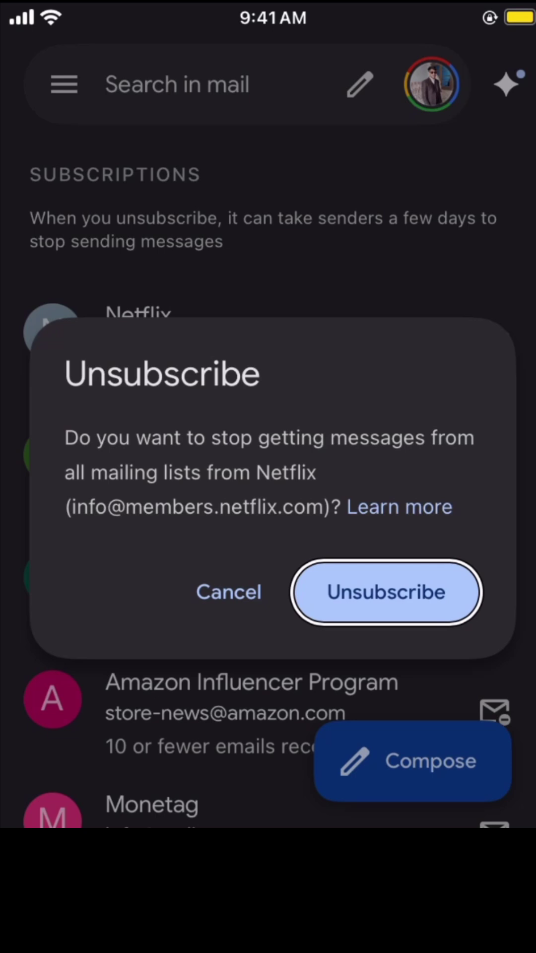
Confirm the Netflix unsubscribe and move focus to the LinkedIn row, now first in the list
{"action": "key", "text": "Return"}
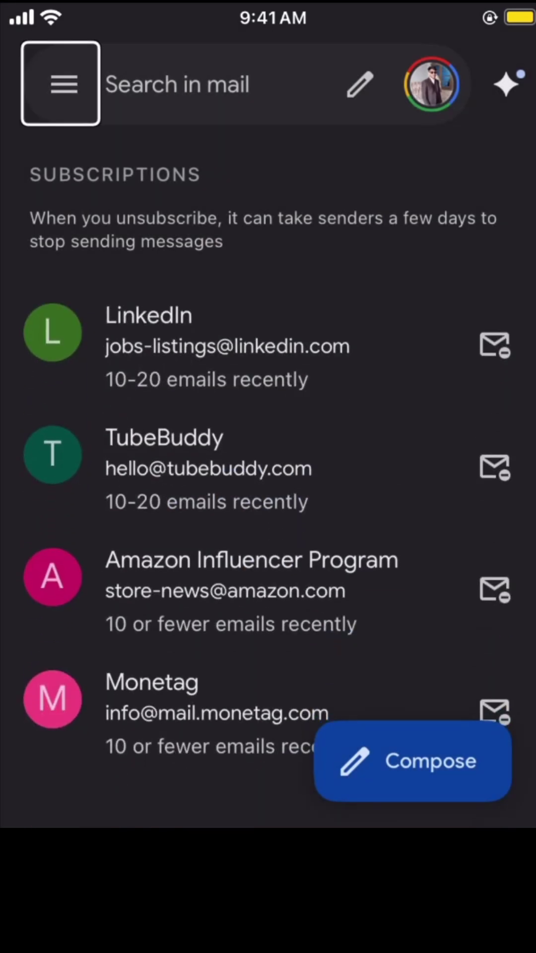
{"action": "key", "text": "Tab"}
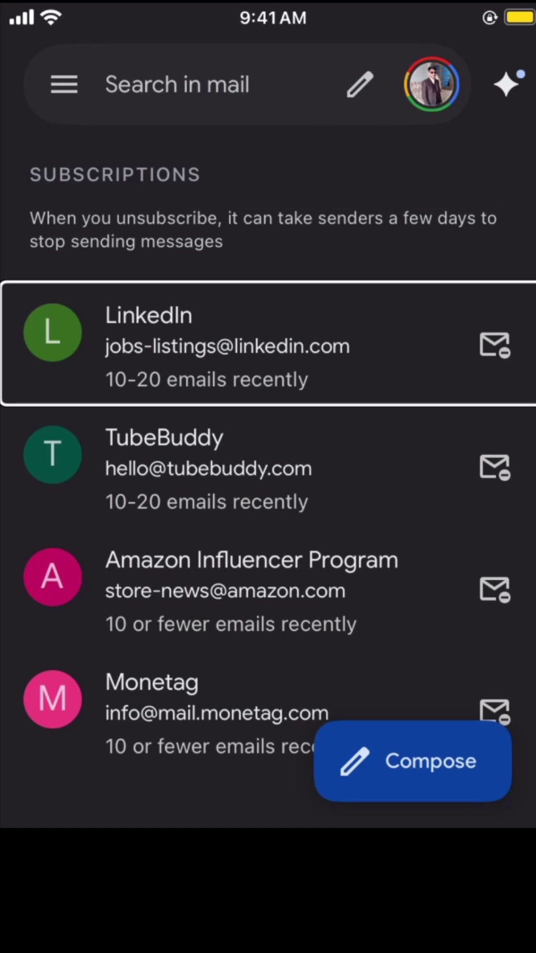